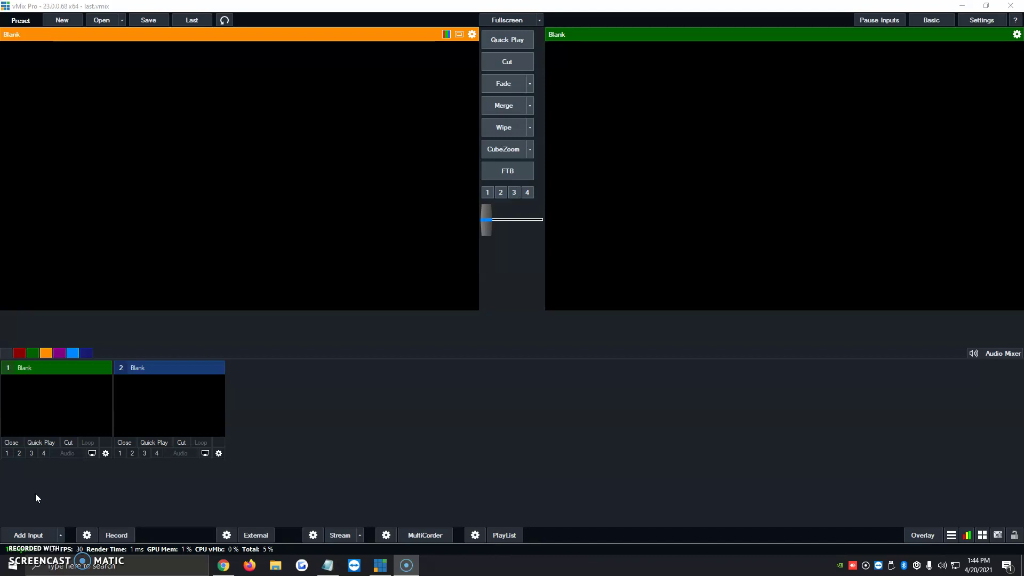
Load the mixkit green-screen phone clip as input 1, then play it and pause at 00:00:04.
{"action": "left_click", "coordinate": [40, 536]}
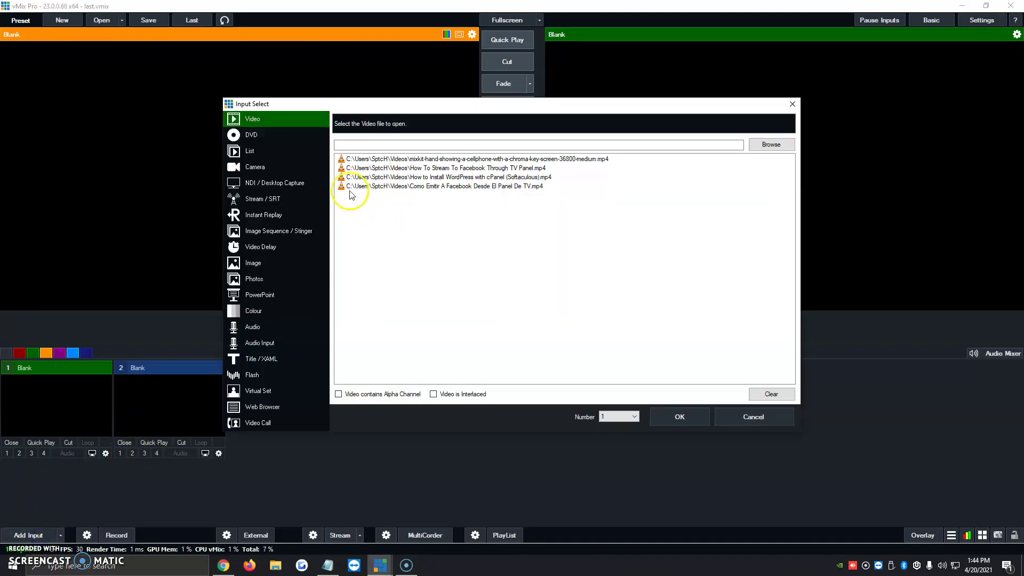
{"action": "left_click", "coordinate": [260, 166]}
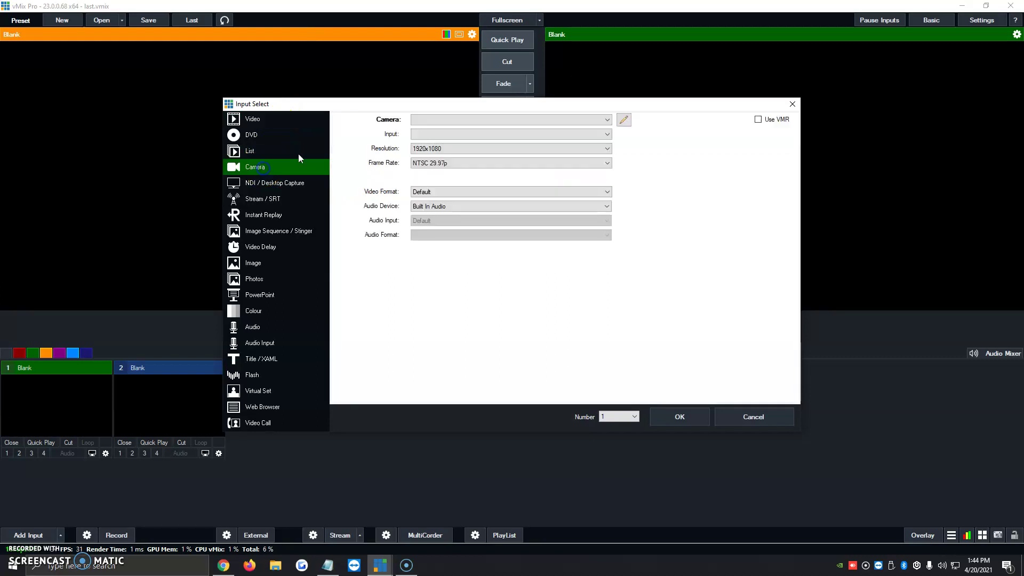
{"action": "left_click", "coordinate": [262, 120]}
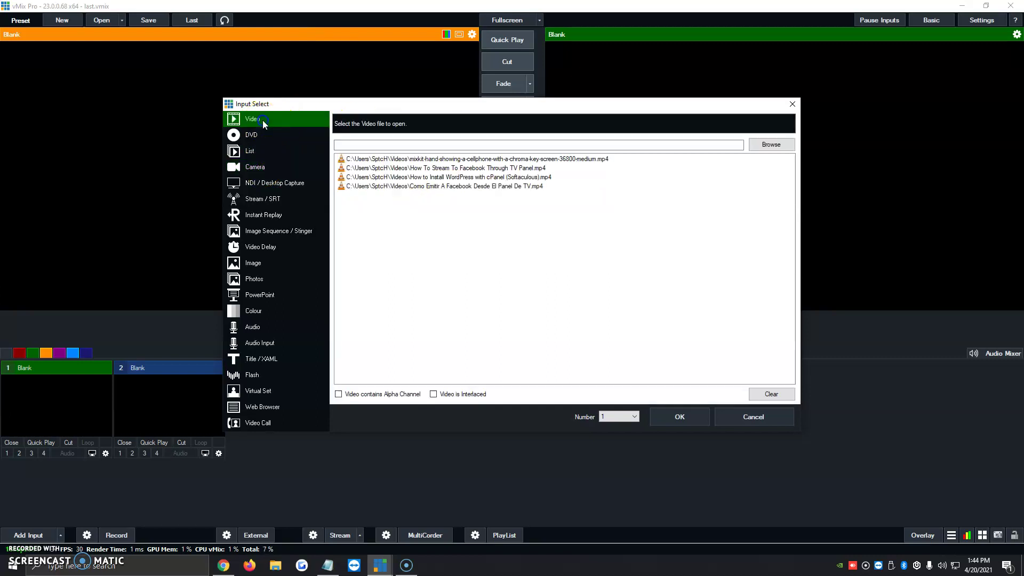
{"action": "left_click", "coordinate": [773, 144]}
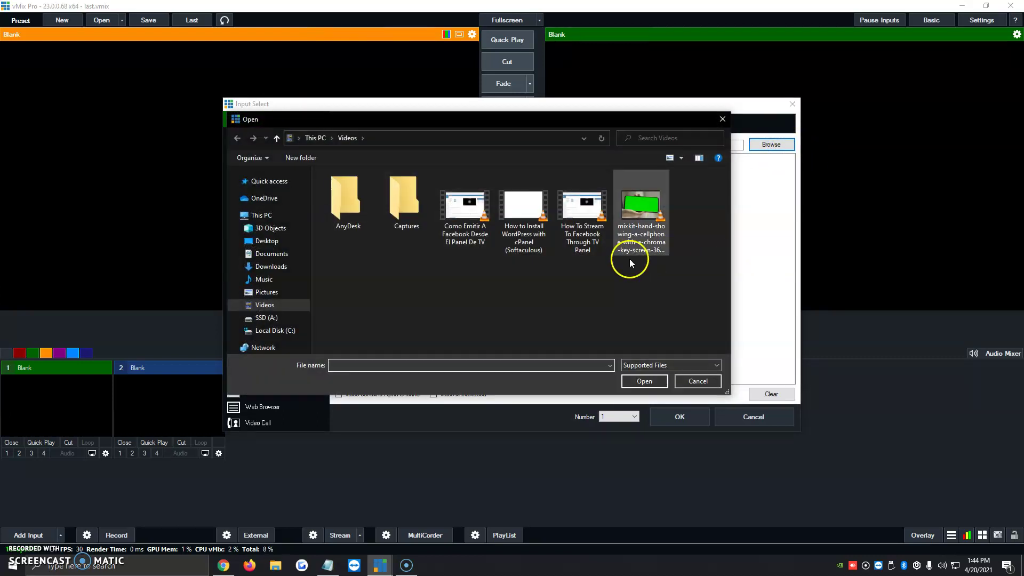
{"action": "double_click", "coordinate": [637, 230]}
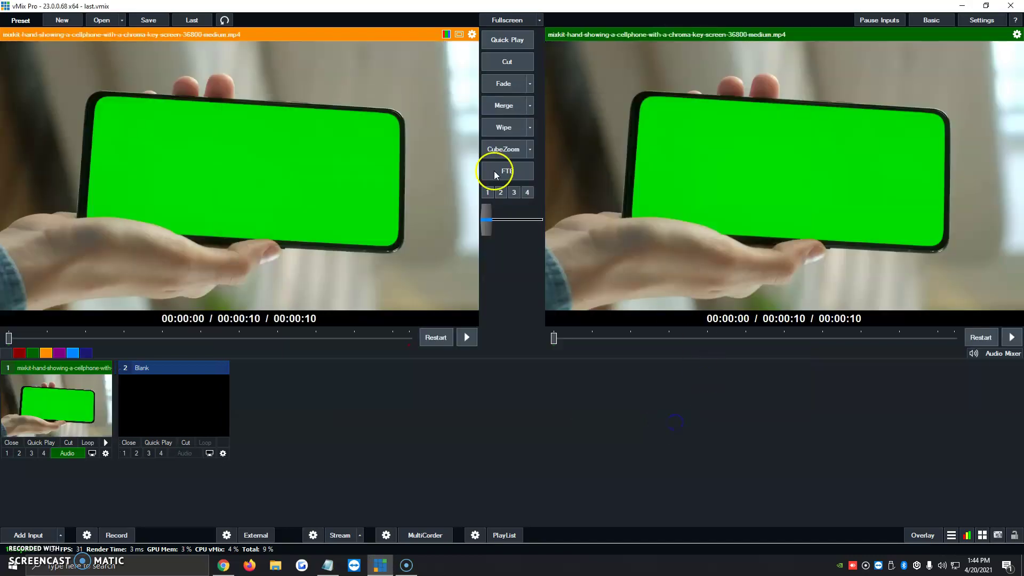
{"action": "left_click", "coordinate": [466, 337]}
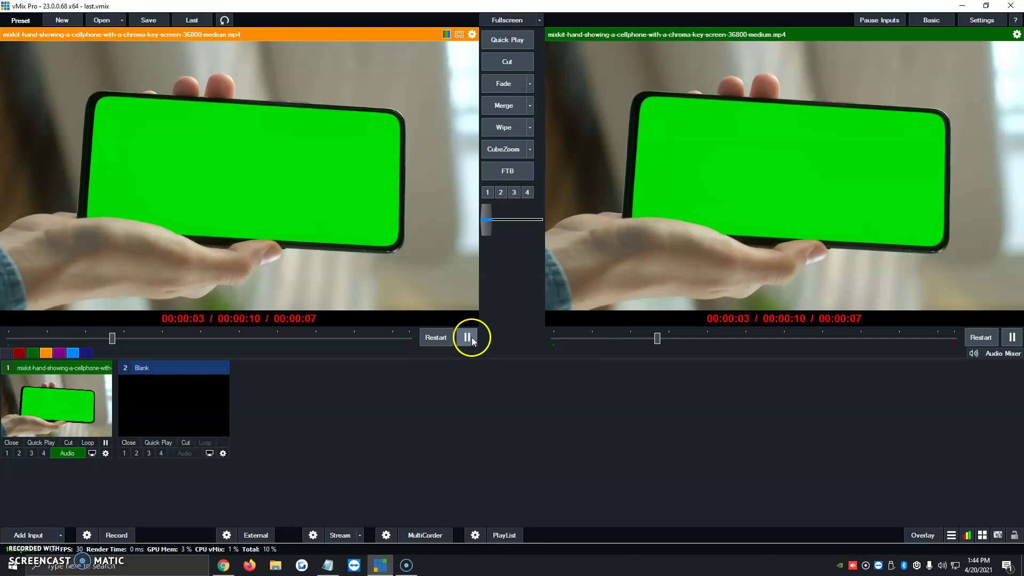
{"action": "left_click", "coordinate": [472, 337]}
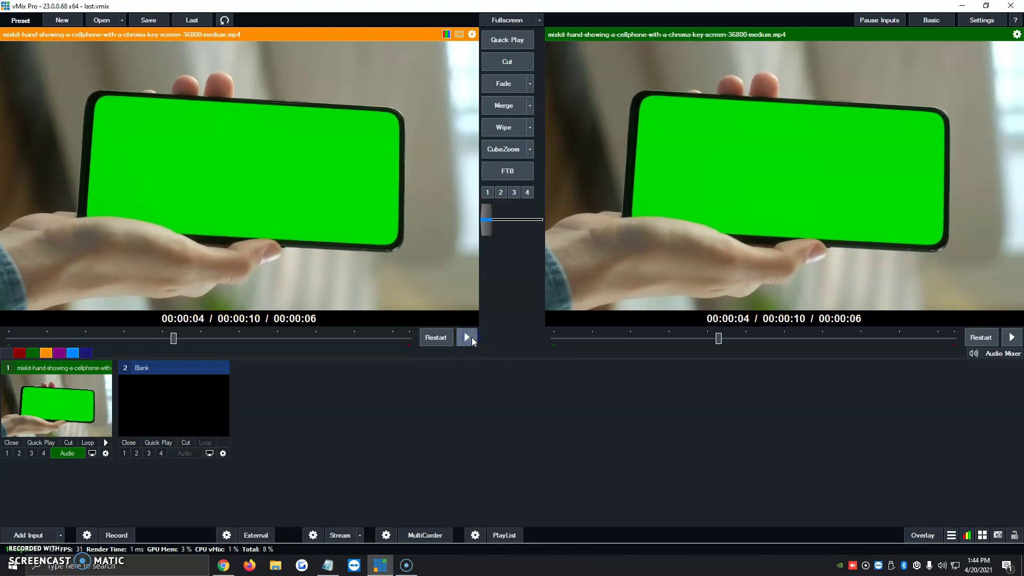
Enable Colour Key on input 1 with Auto Chroma Key Preset 2.
{"action": "left_click", "coordinate": [106, 453]}
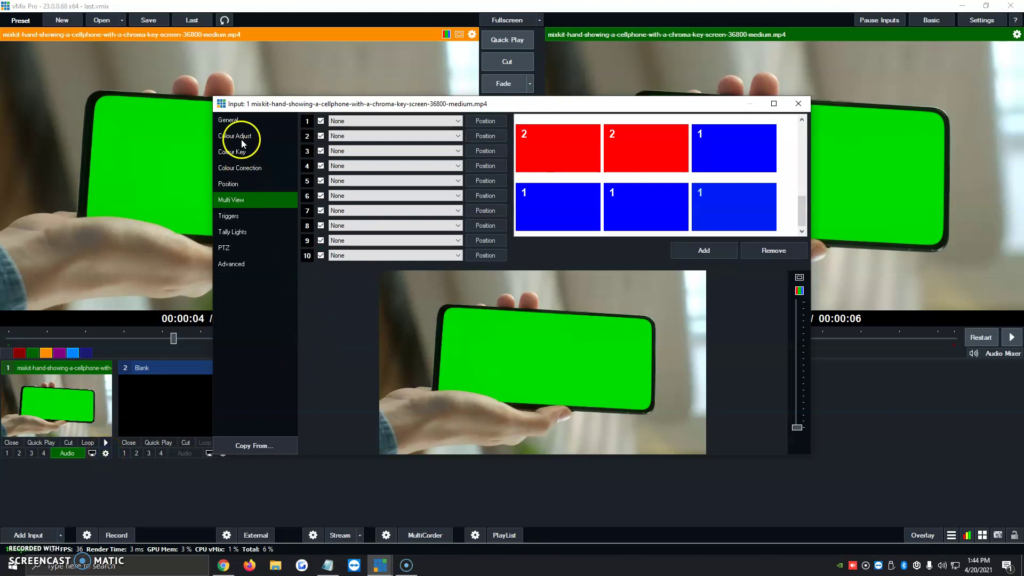
{"action": "left_click", "coordinate": [238, 152]}
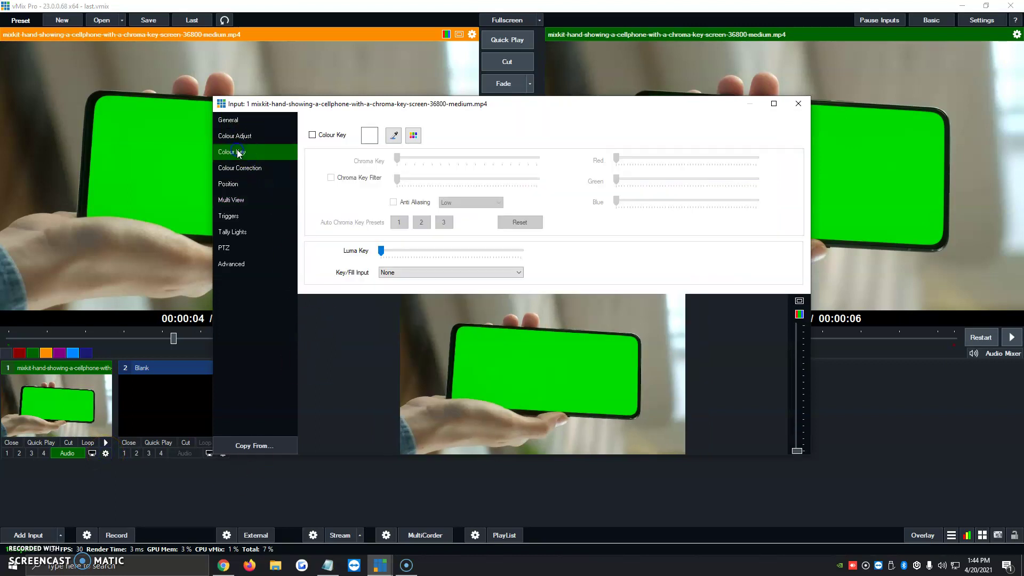
{"action": "left_click", "coordinate": [330, 136]}
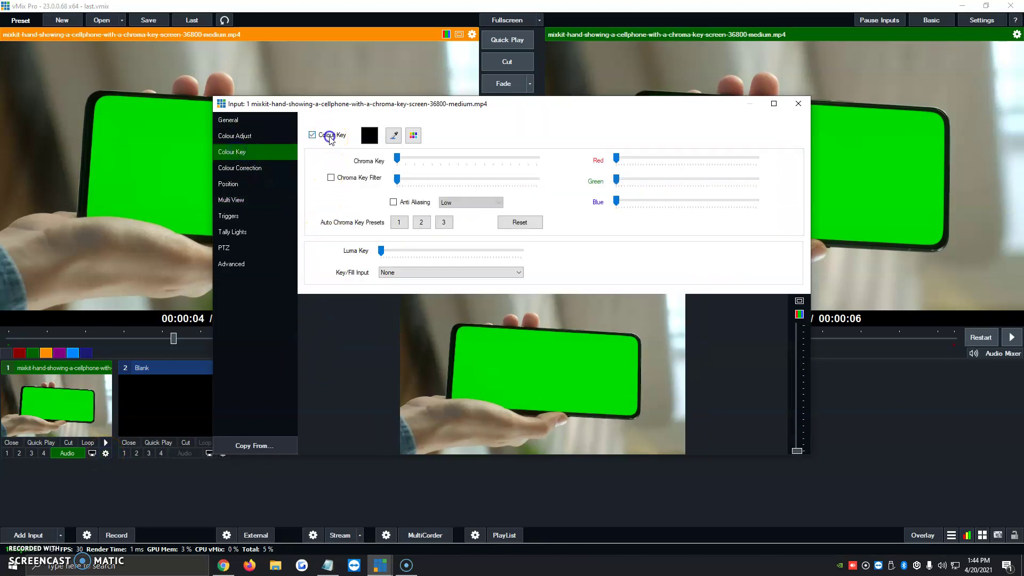
{"action": "left_click", "coordinate": [421, 223]}
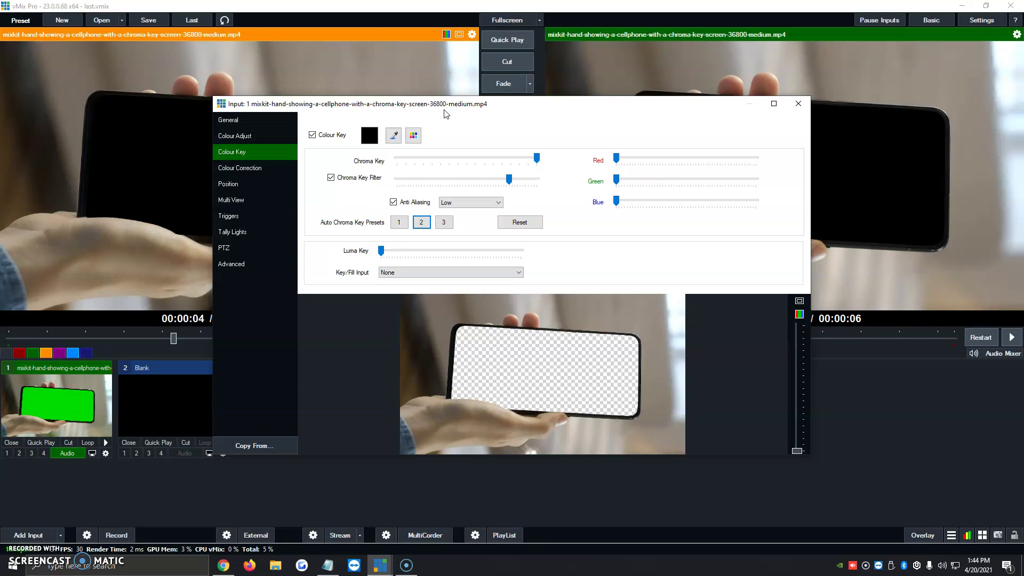
{"action": "left_click", "coordinate": [798, 104]}
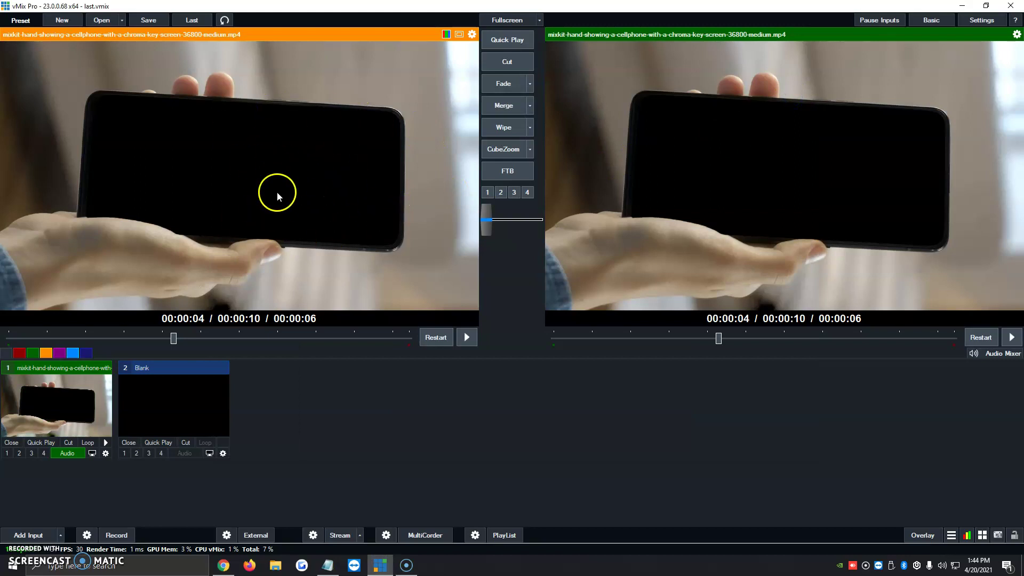
Add a Colour input as input 2, setting its Multi View layer 2 to the keyed phone clip (input 1).
{"action": "left_click", "coordinate": [61, 535]}
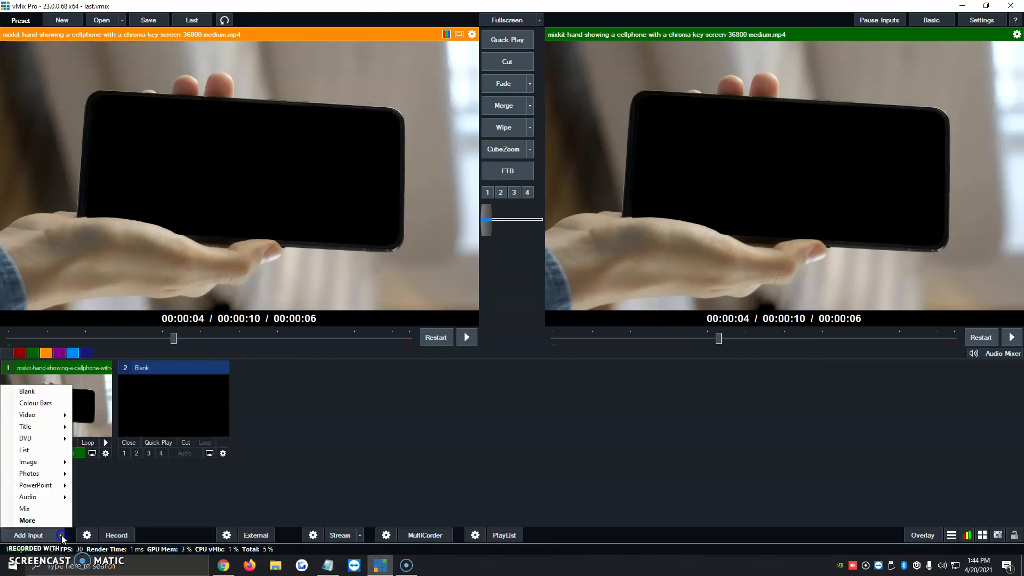
{"action": "left_click", "coordinate": [36, 403]}
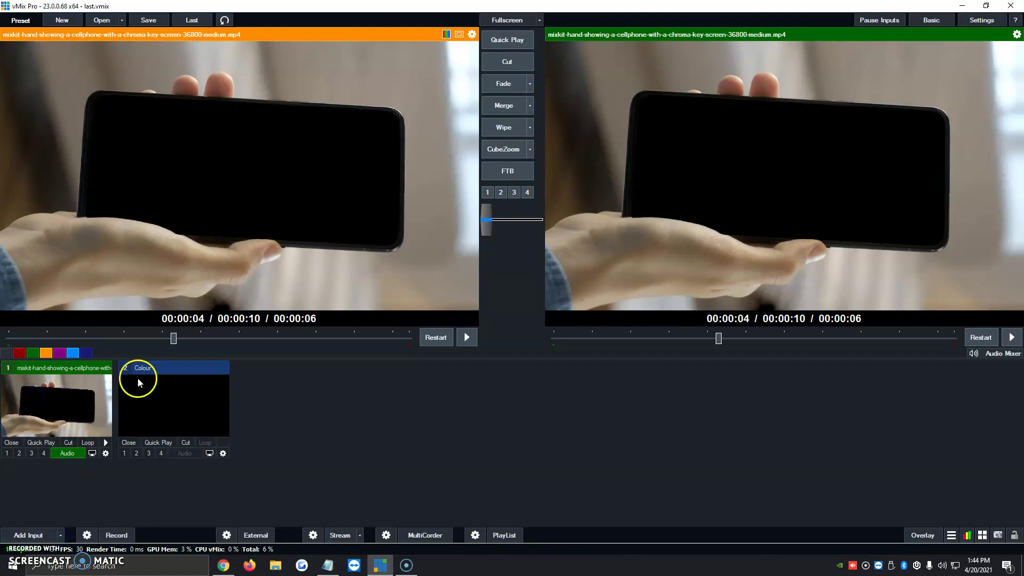
{"action": "left_click", "coordinate": [223, 454]}
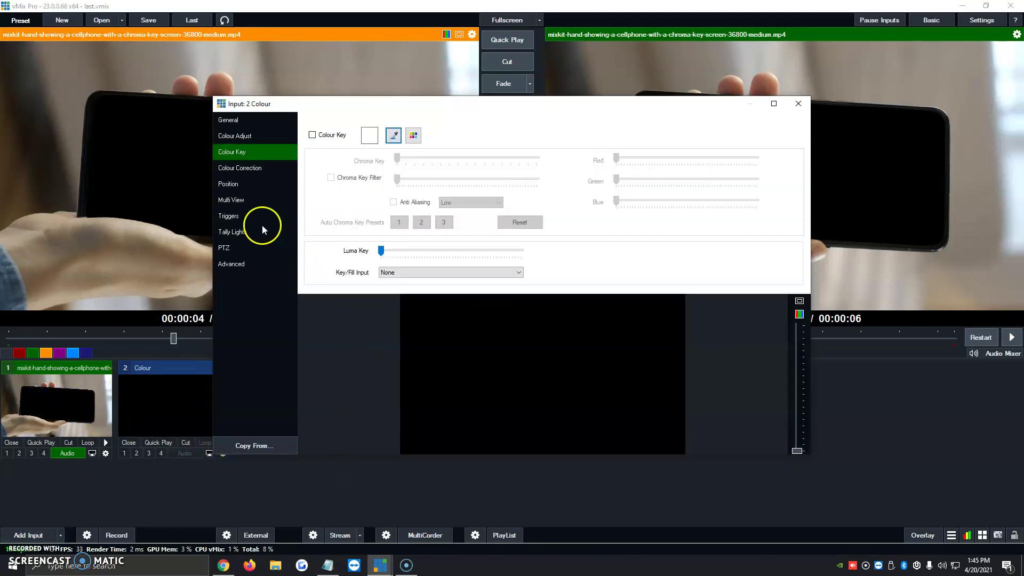
{"action": "left_click", "coordinate": [232, 200]}
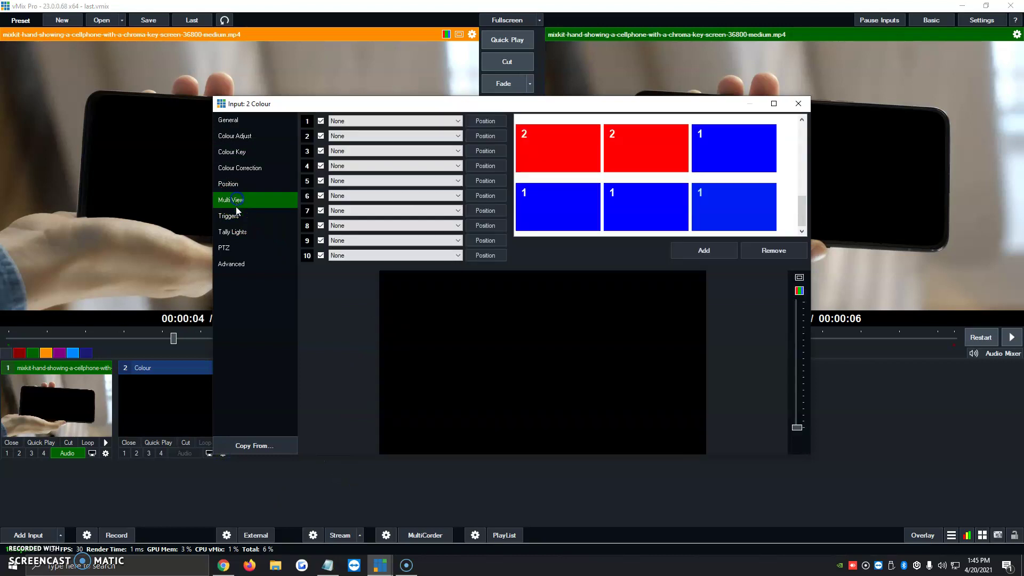
{"action": "left_click", "coordinate": [342, 121]}
{"action": "left_click", "coordinate": [344, 120]}
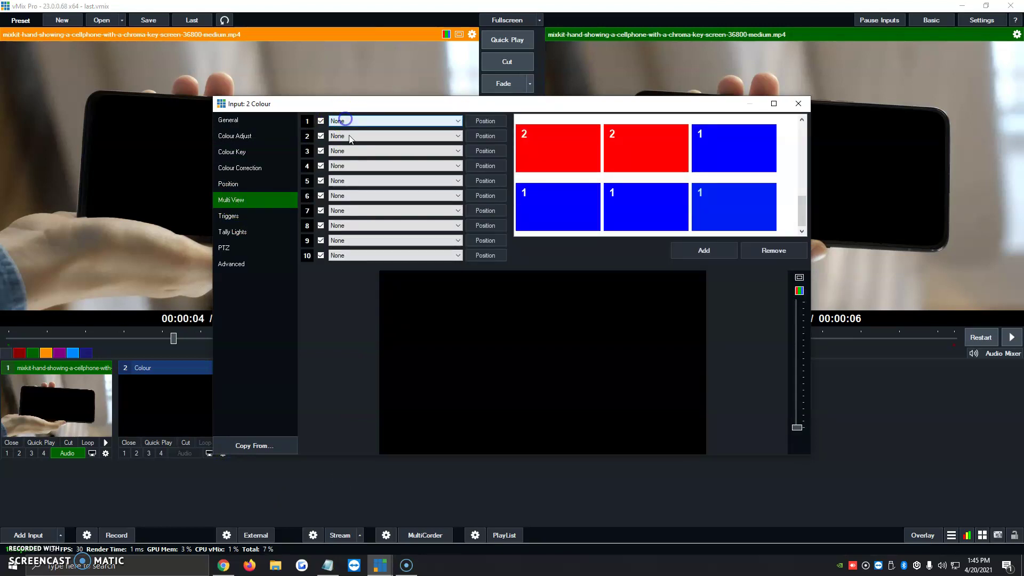
{"action": "left_click", "coordinate": [350, 137]}
{"action": "left_click", "coordinate": [352, 153]}
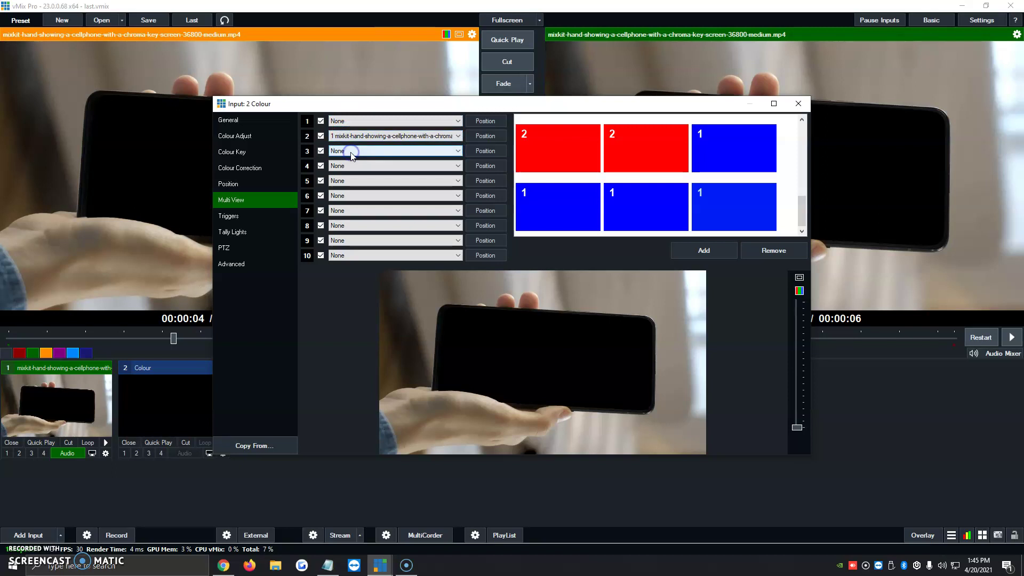
{"action": "left_click", "coordinate": [696, 254]}
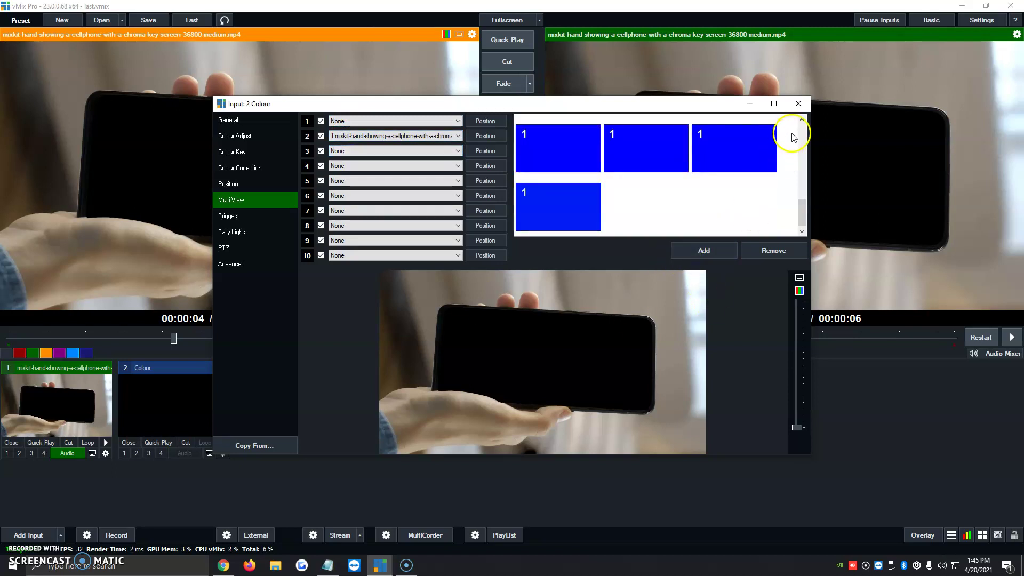
{"action": "left_click", "coordinate": [799, 104]}
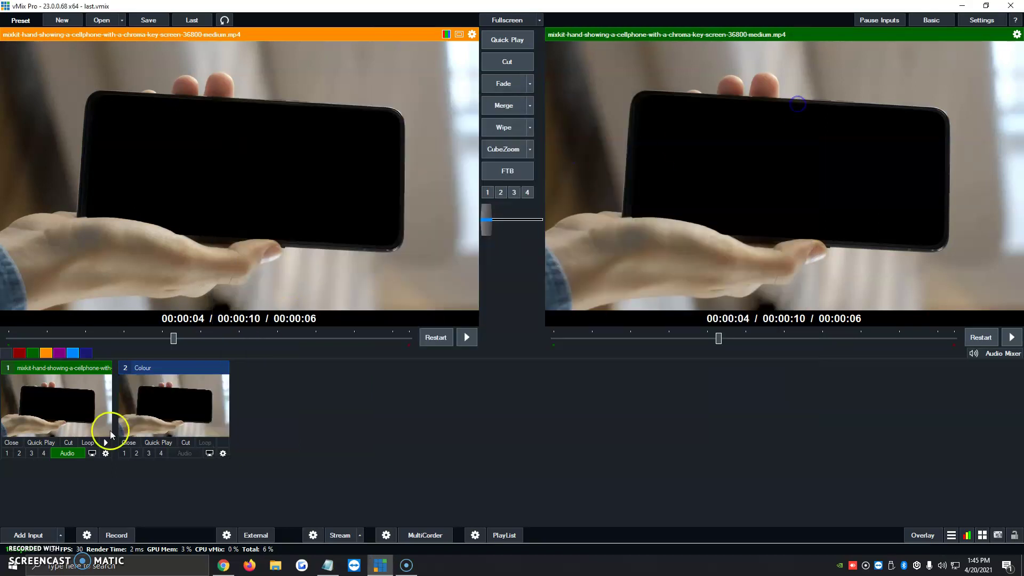
Add the image 635732.jpg from the Pictures folder as input 3.
{"action": "left_click", "coordinate": [45, 535]}
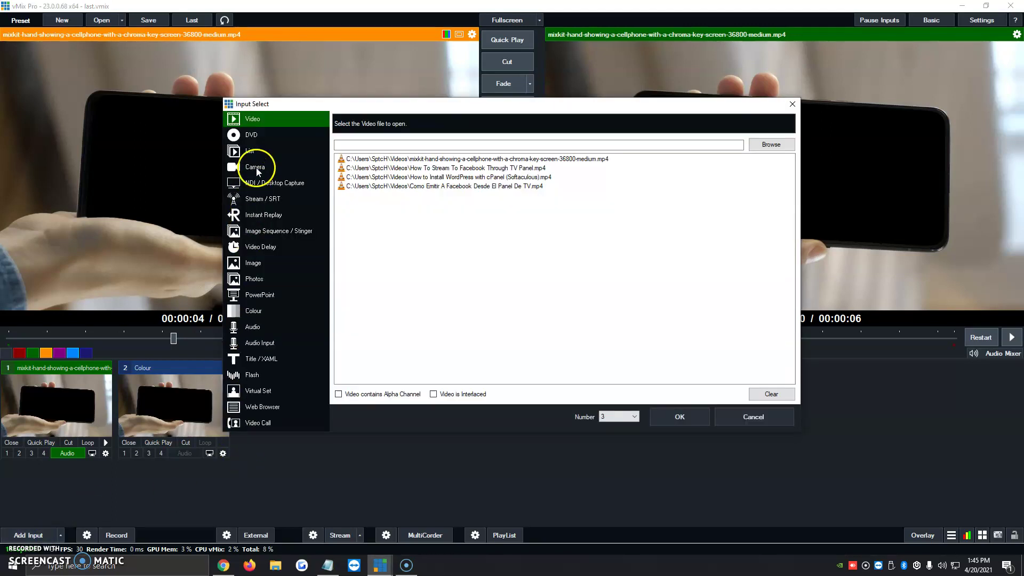
{"action": "left_click", "coordinate": [253, 263]}
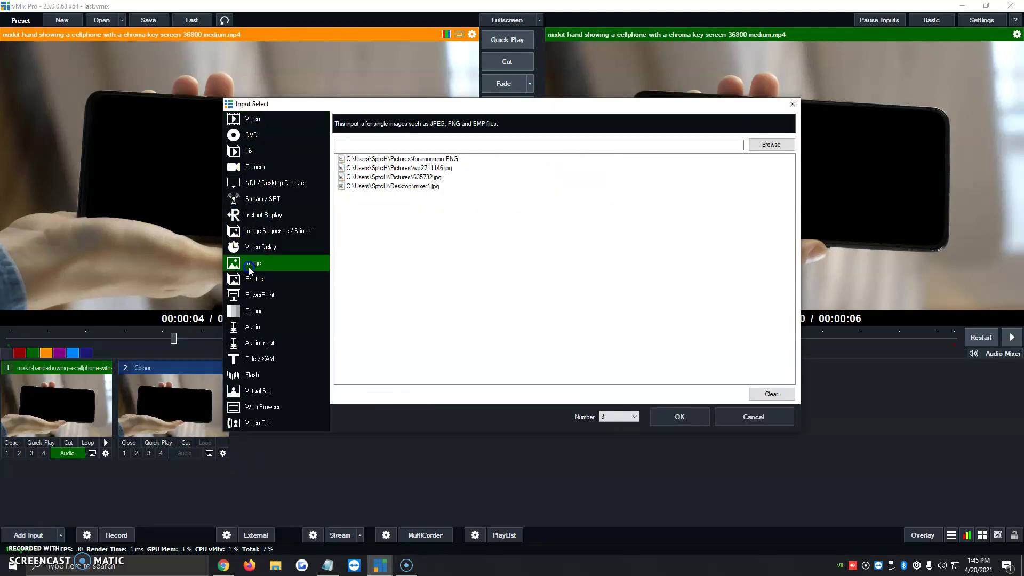
{"action": "left_click", "coordinate": [759, 147]}
{"action": "left_click", "coordinate": [266, 291]}
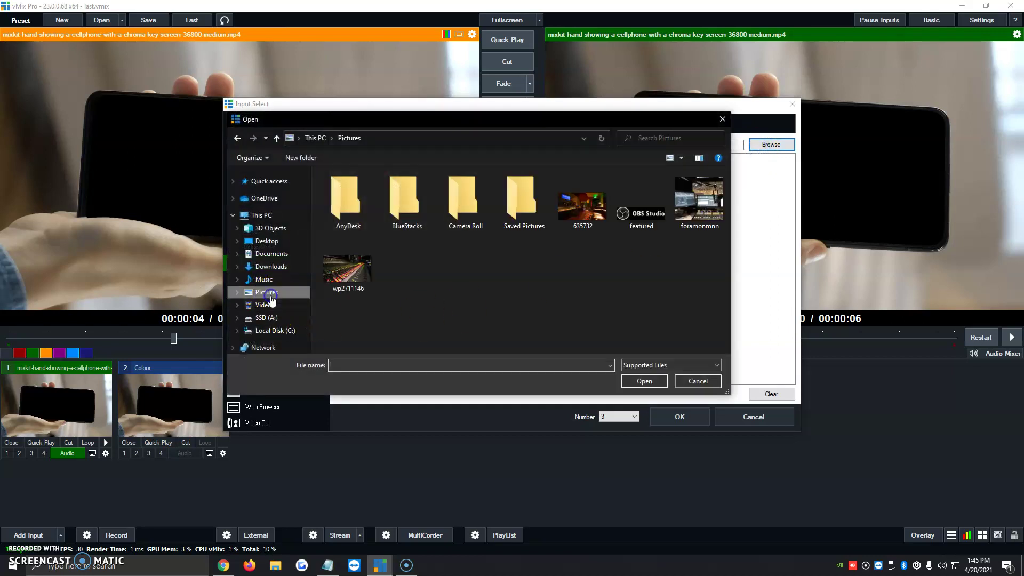
{"action": "double_click", "coordinate": [583, 215]}
{"action": "left_click", "coordinate": [679, 416]}
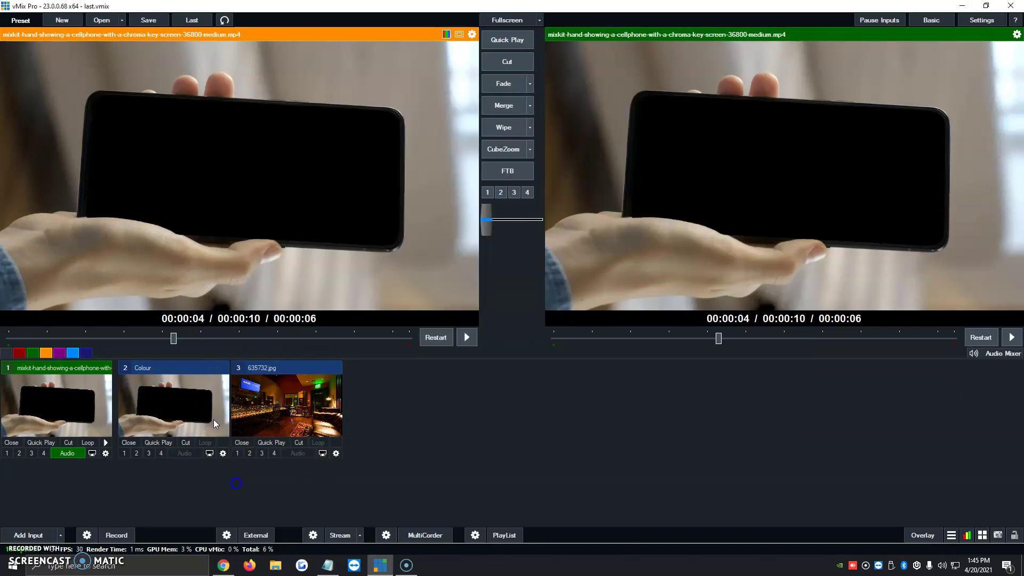
Set input 2's Multi View layer 1 to 3 635732.jpg and add another layer slot.
{"action": "left_click", "coordinate": [223, 452]}
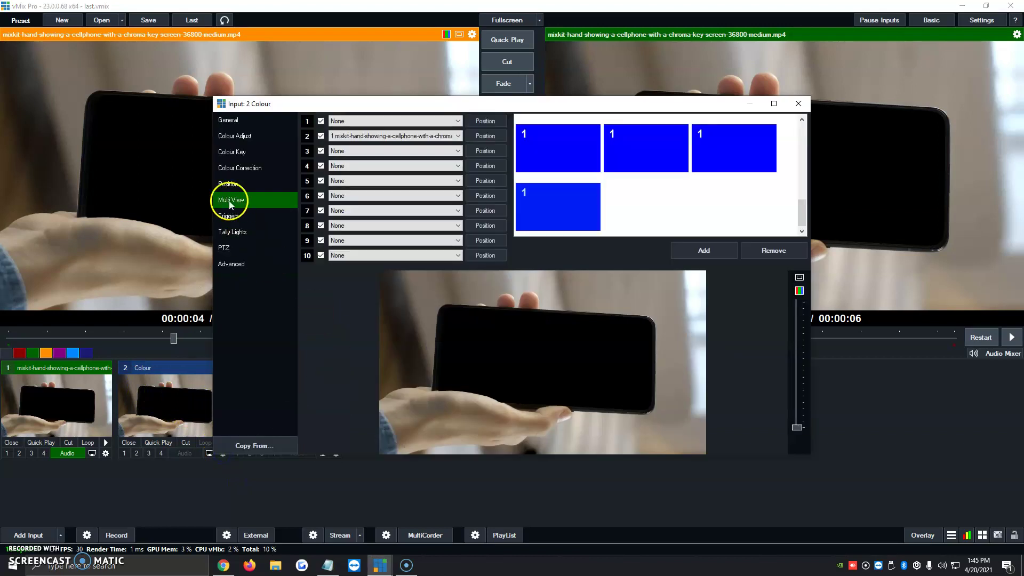
{"action": "left_click", "coordinate": [363, 123]}
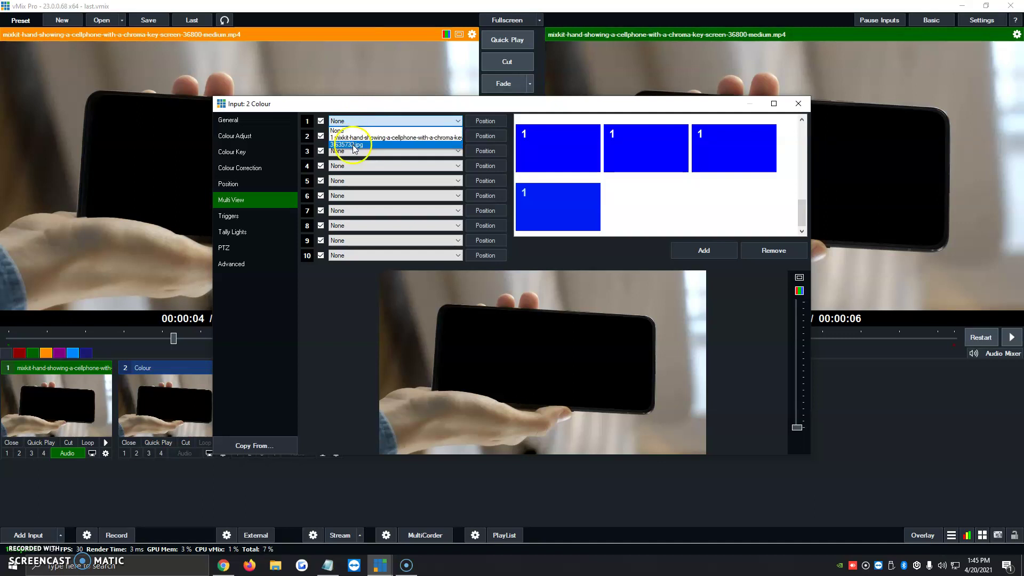
{"action": "left_click", "coordinate": [354, 145]}
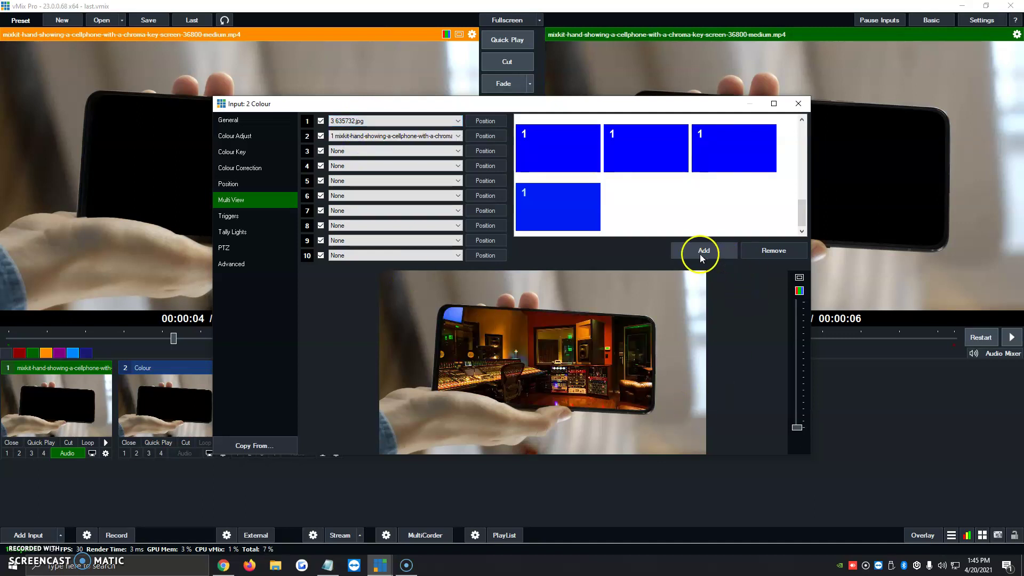
{"action": "left_click", "coordinate": [703, 250]}
Play the phone video and send input 2 to output as overlay 1.
{"action": "left_click", "coordinate": [798, 104]}
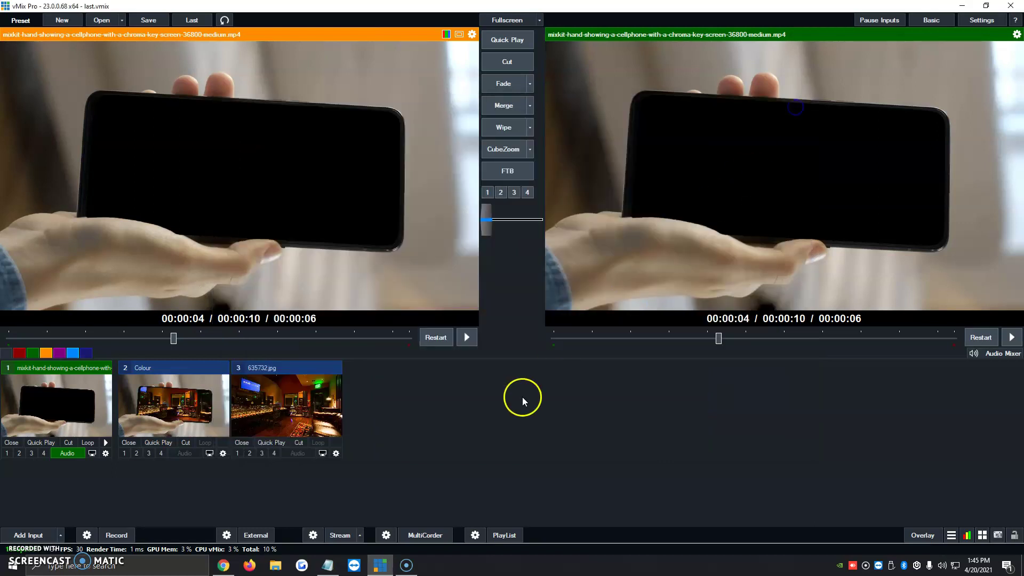
{"action": "left_click", "coordinate": [106, 442]}
{"action": "left_click", "coordinate": [124, 453]}
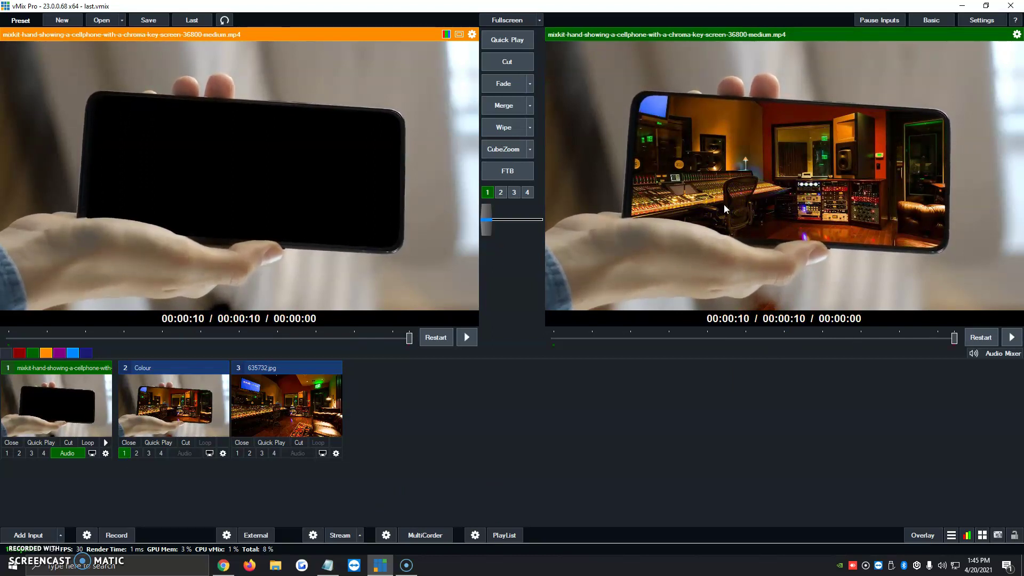
Reapply Auto Chroma Key Preset 2 in input 1's Colour Key settings.
{"action": "left_click", "coordinate": [105, 453]}
{"action": "left_click", "coordinate": [257, 153]}
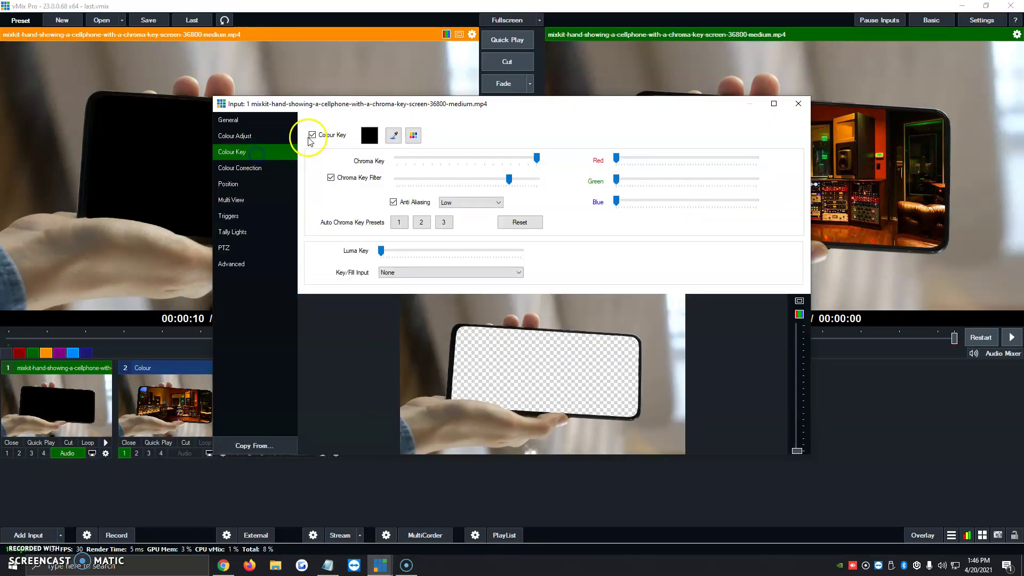
{"action": "left_click", "coordinate": [421, 222]}
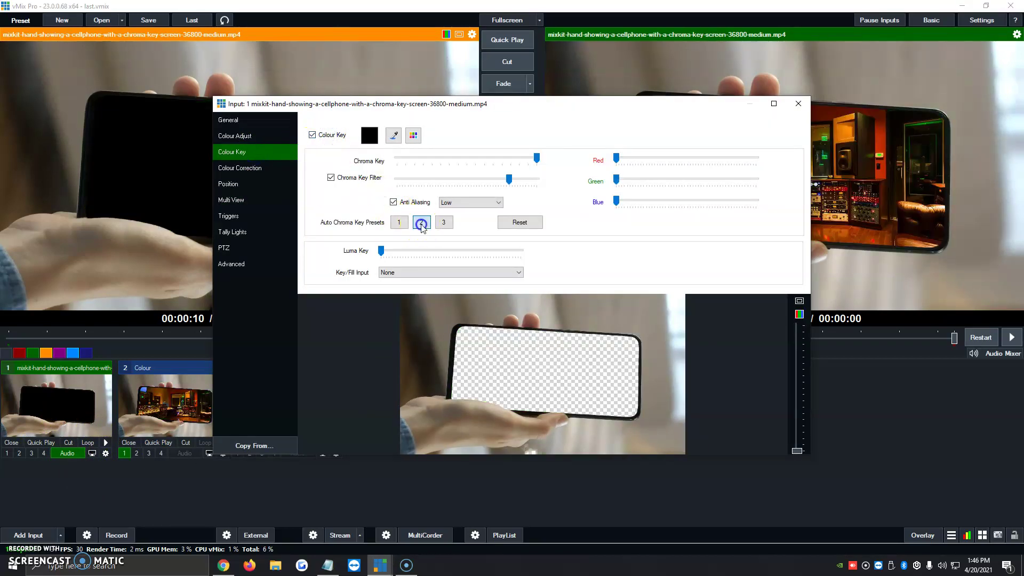
{"action": "left_click", "coordinate": [799, 104]}
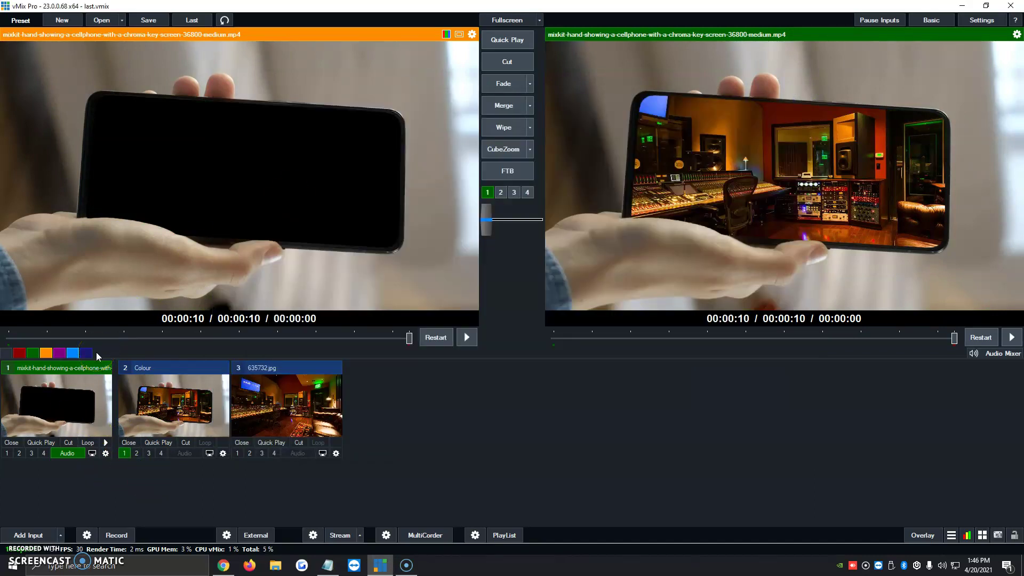
{"action": "left_click", "coordinate": [29, 534]}
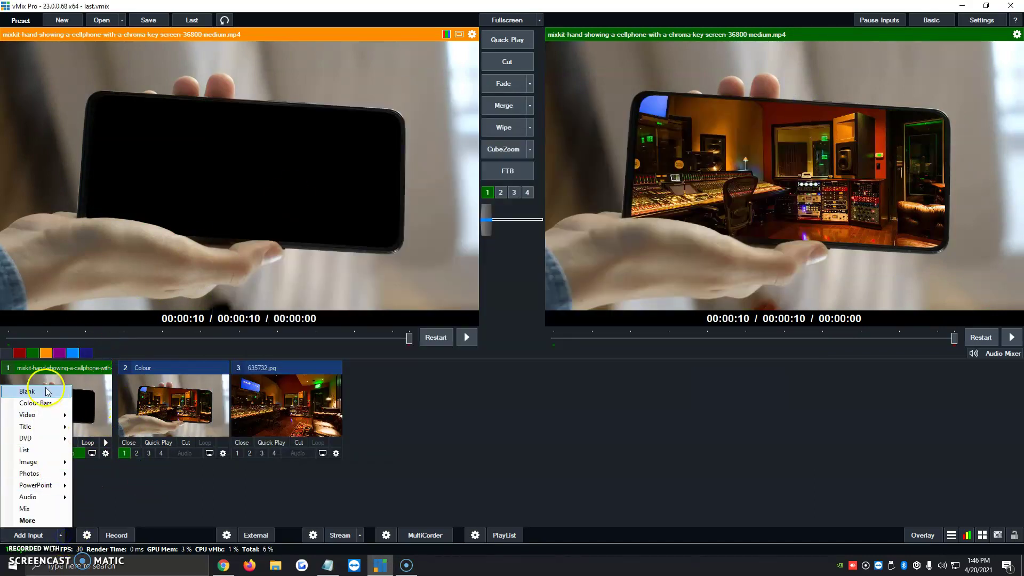
{"action": "left_click", "coordinate": [86, 418]}
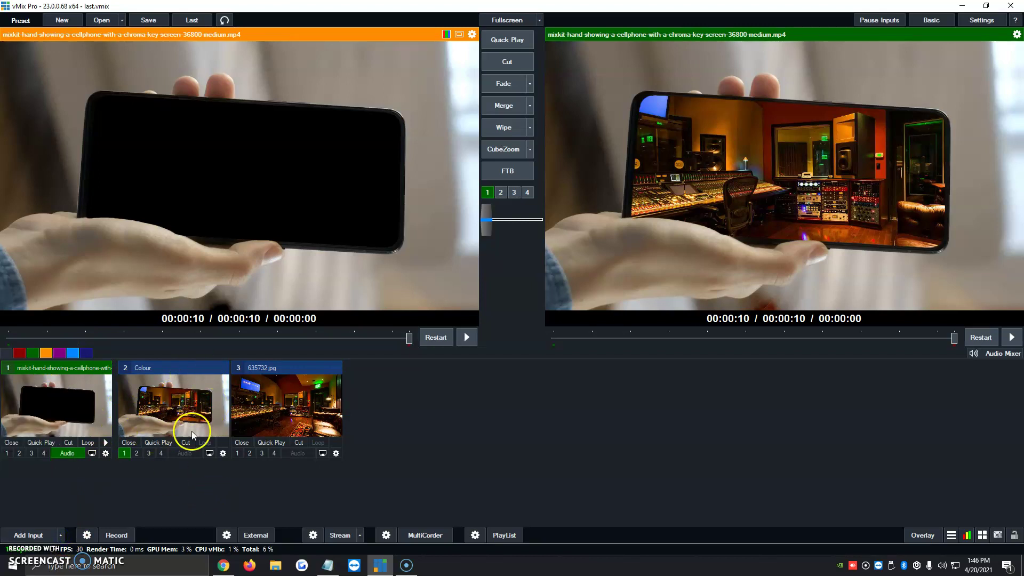
{"action": "left_click", "coordinate": [223, 453]}
{"action": "left_click", "coordinate": [240, 200]}
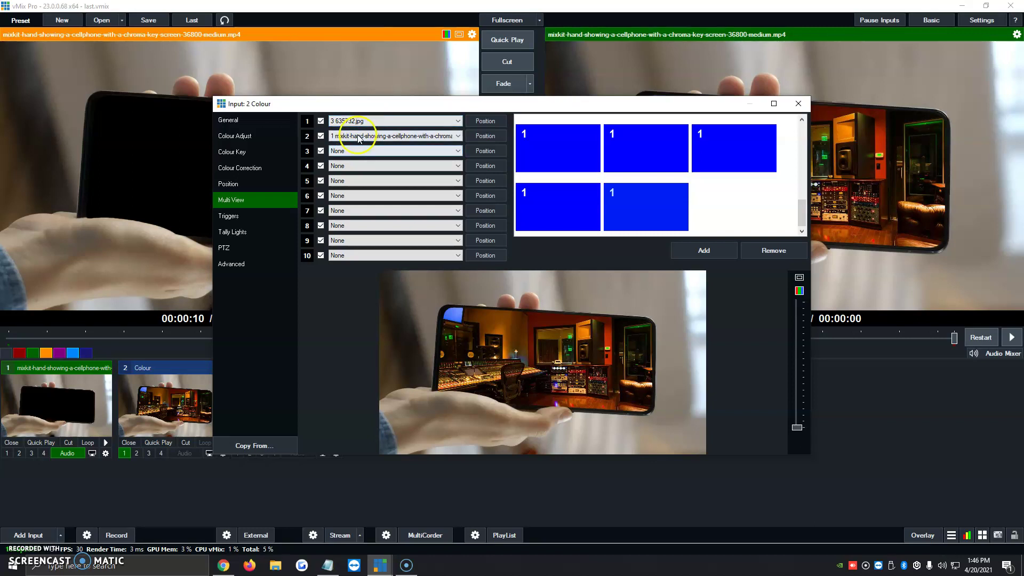
{"action": "left_click", "coordinate": [433, 136]}
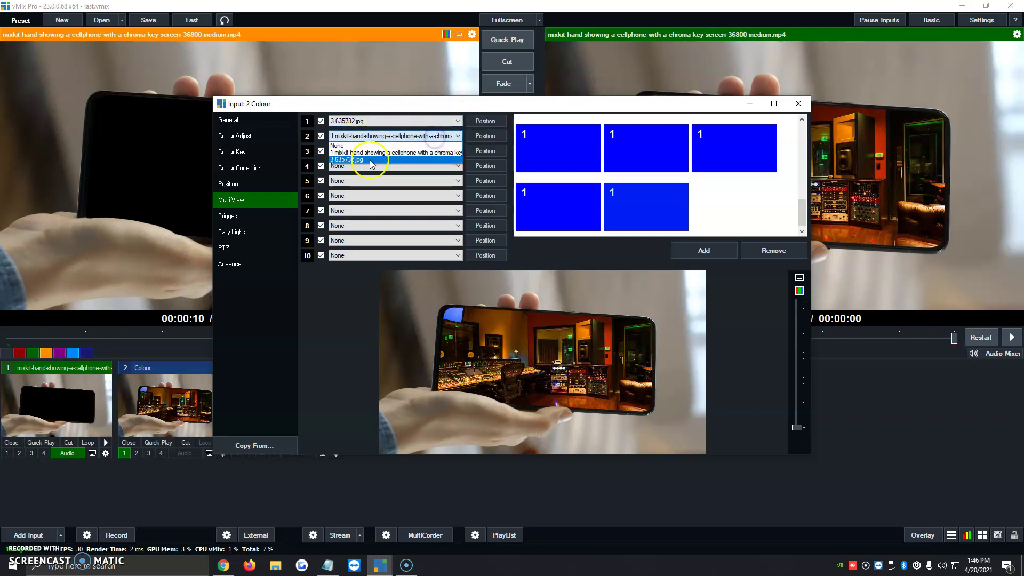
{"action": "left_click", "coordinate": [587, 136]}
{"action": "left_click", "coordinate": [741, 89]}
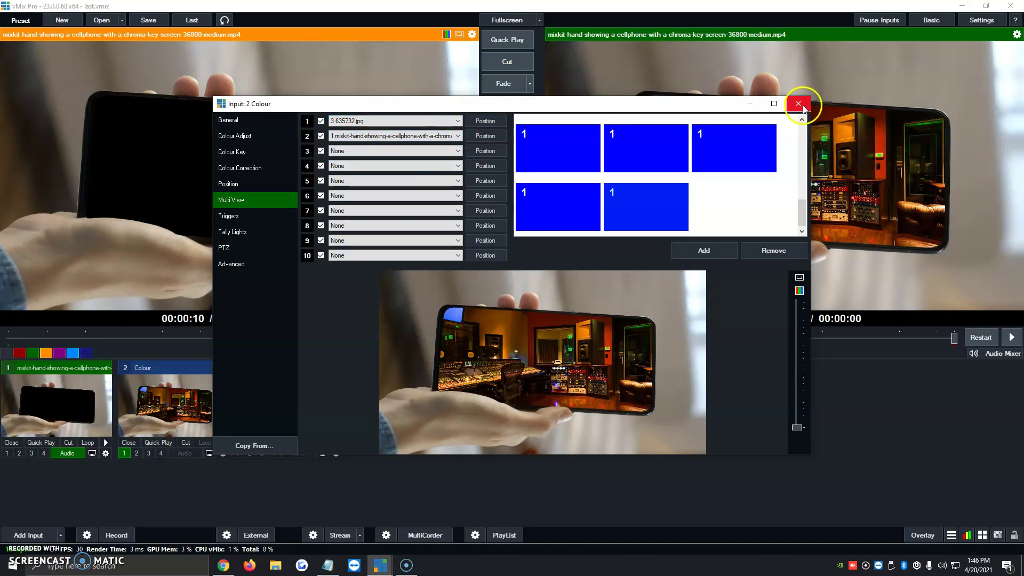
{"action": "left_click", "coordinate": [798, 103]}
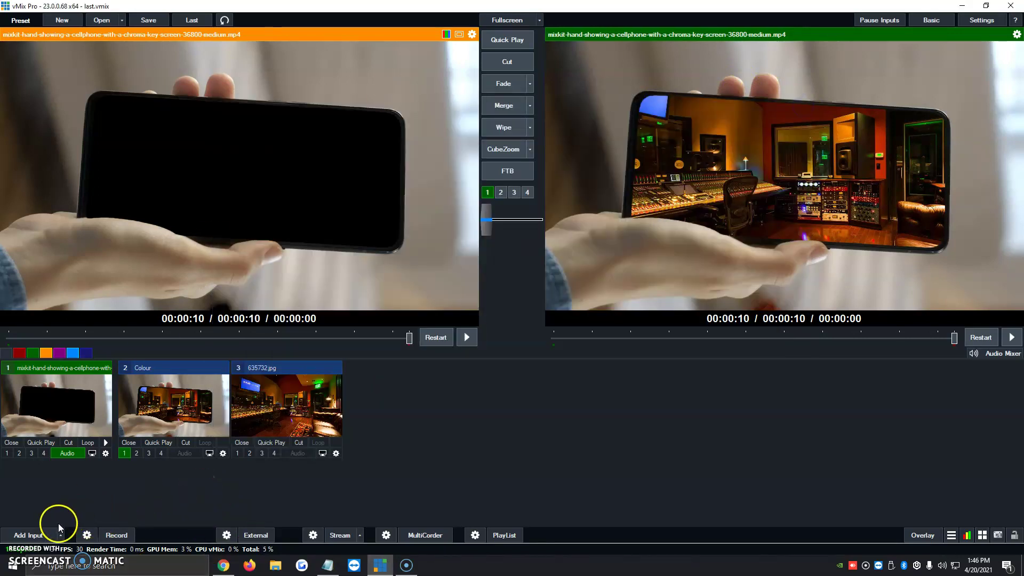
Add the mixer image wp2711146.jpg from Pictures as input 4.
{"action": "left_click", "coordinate": [45, 535]}
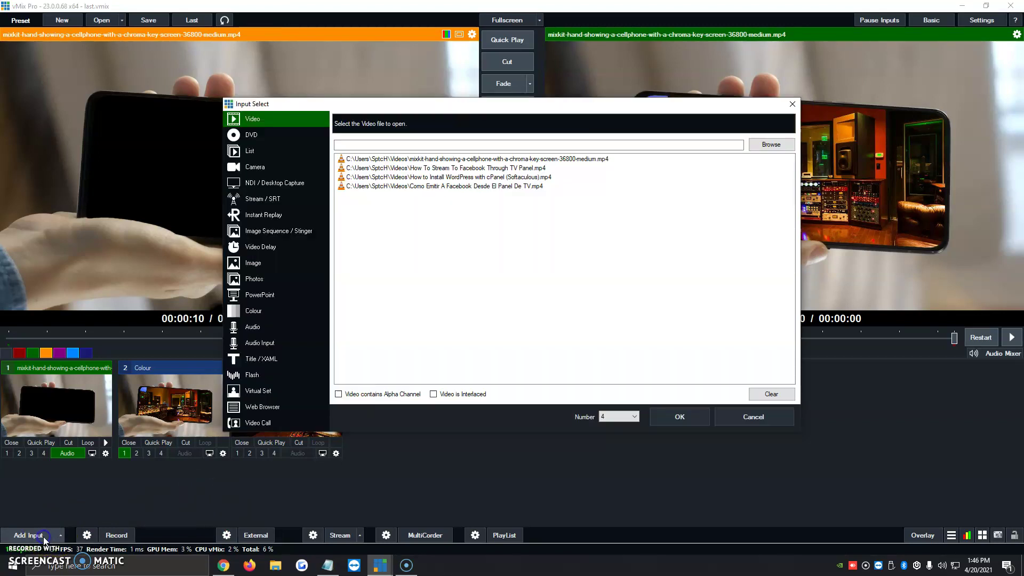
{"action": "left_click", "coordinate": [242, 268]}
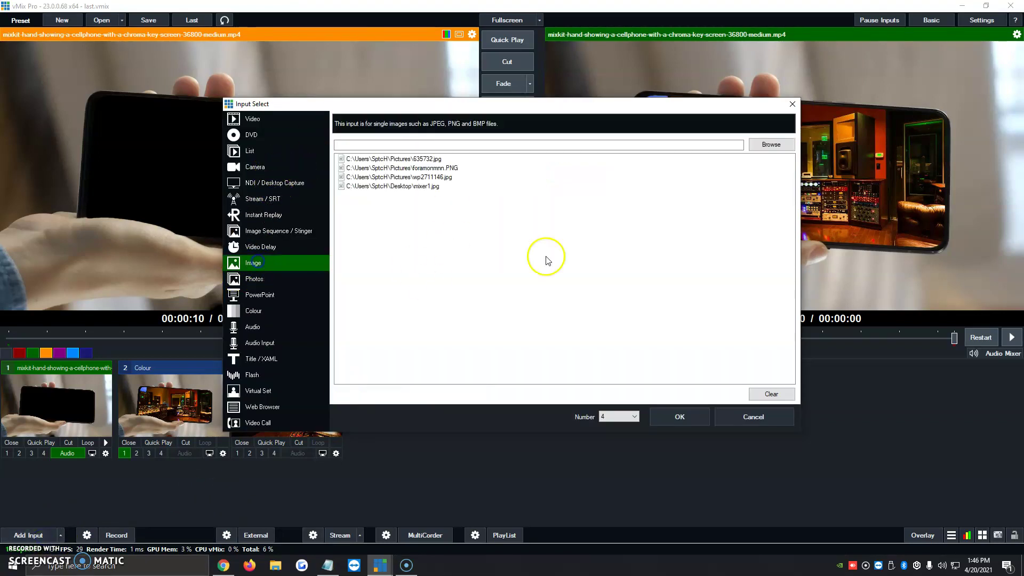
{"action": "left_click", "coordinate": [771, 144]}
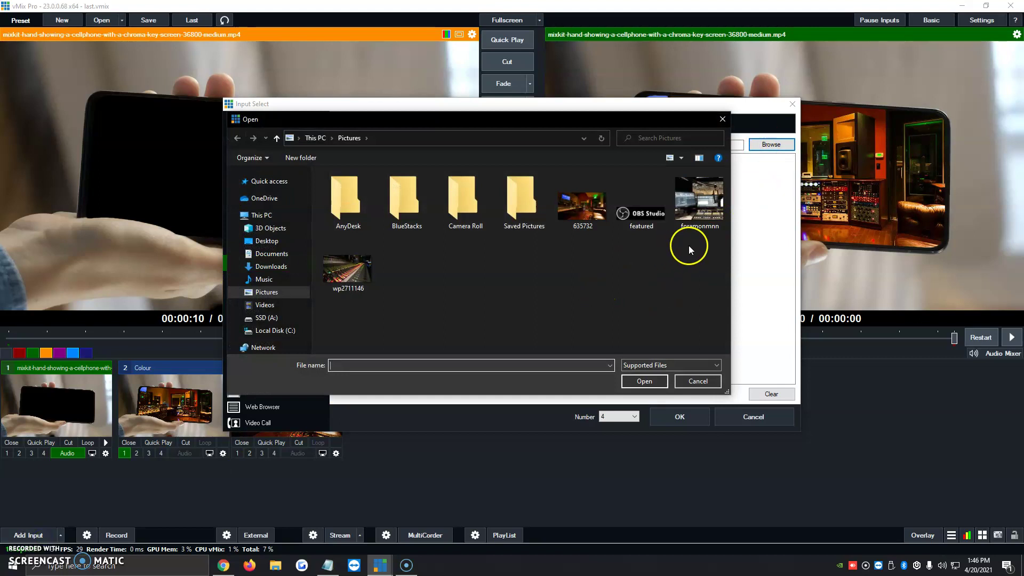
{"action": "double_click", "coordinate": [349, 272]}
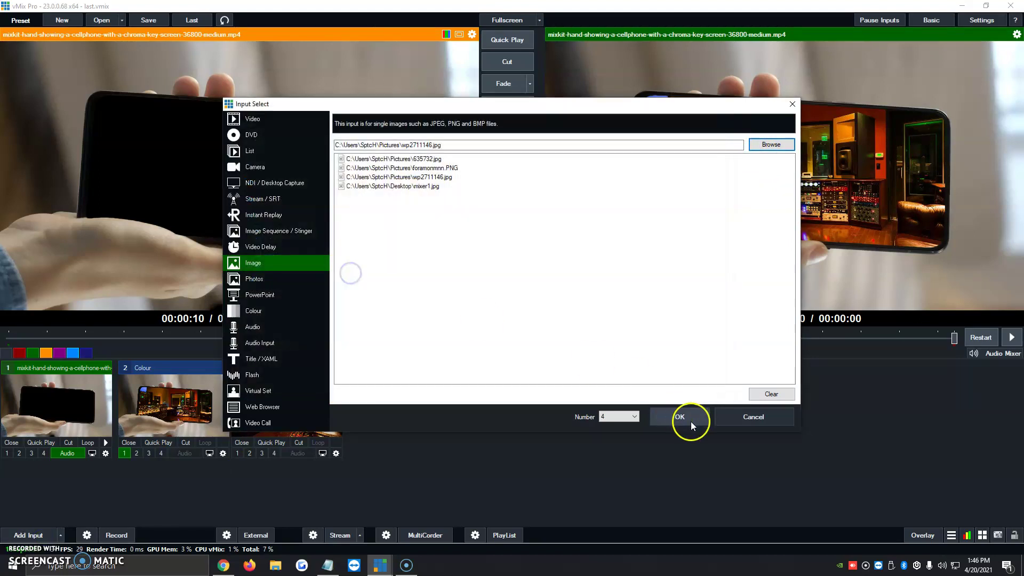
{"action": "left_click", "coordinate": [691, 423]}
Set input 2's Multi View layer 1 to 4 wp2711146.jpg and add another layer slot.
{"action": "left_click", "coordinate": [407, 400]}
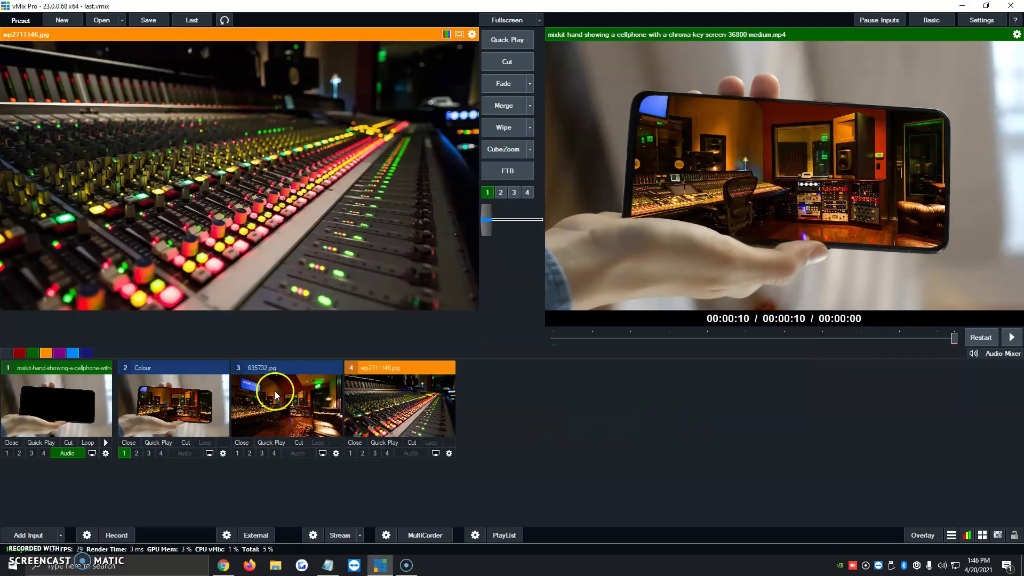
{"action": "left_click", "coordinate": [174, 407]}
{"action": "left_click", "coordinate": [222, 453]}
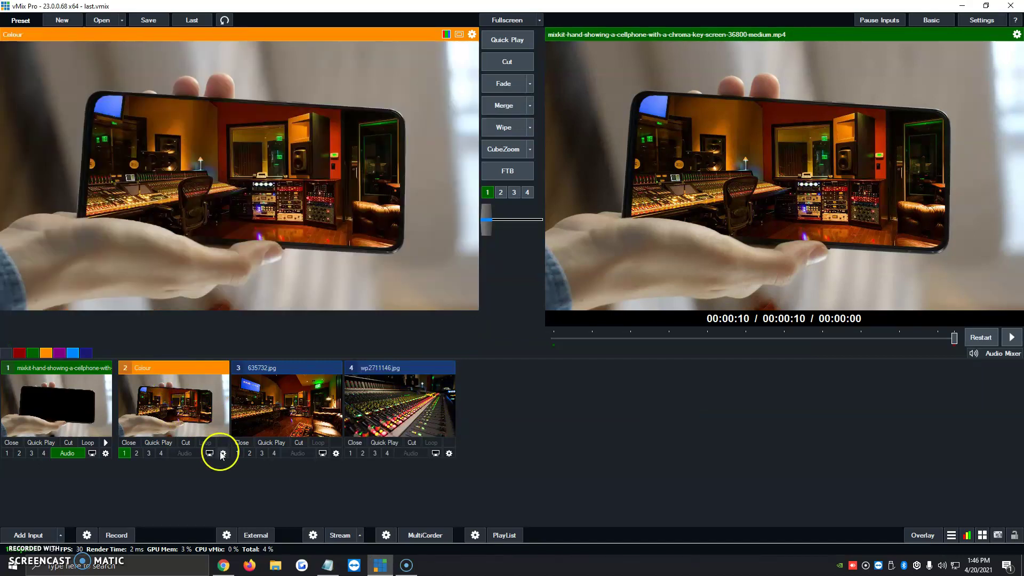
{"action": "left_click", "coordinate": [268, 198]}
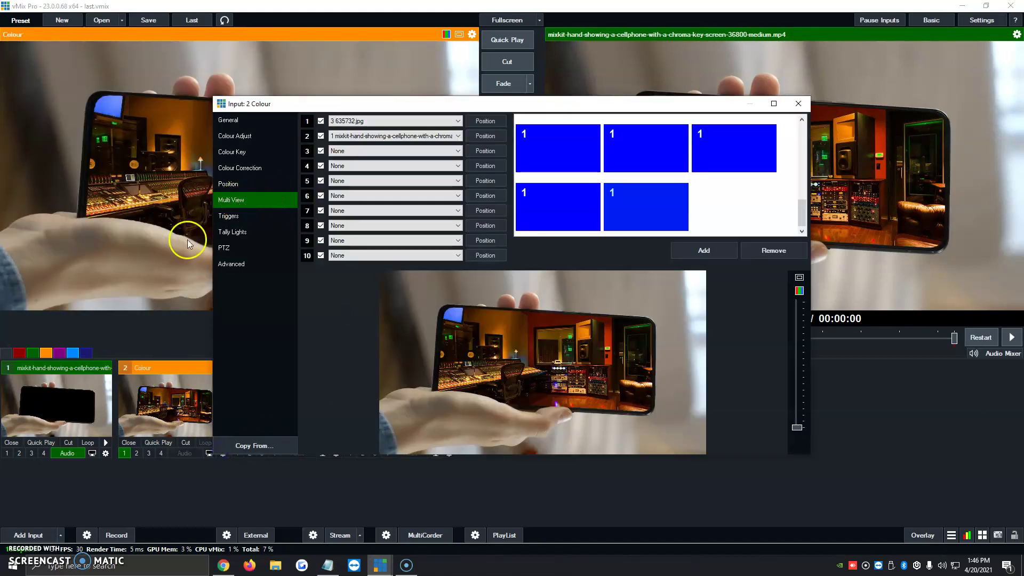
{"action": "left_click_drag", "start_coordinate": [245, 104], "coordinate": [438, 113]}
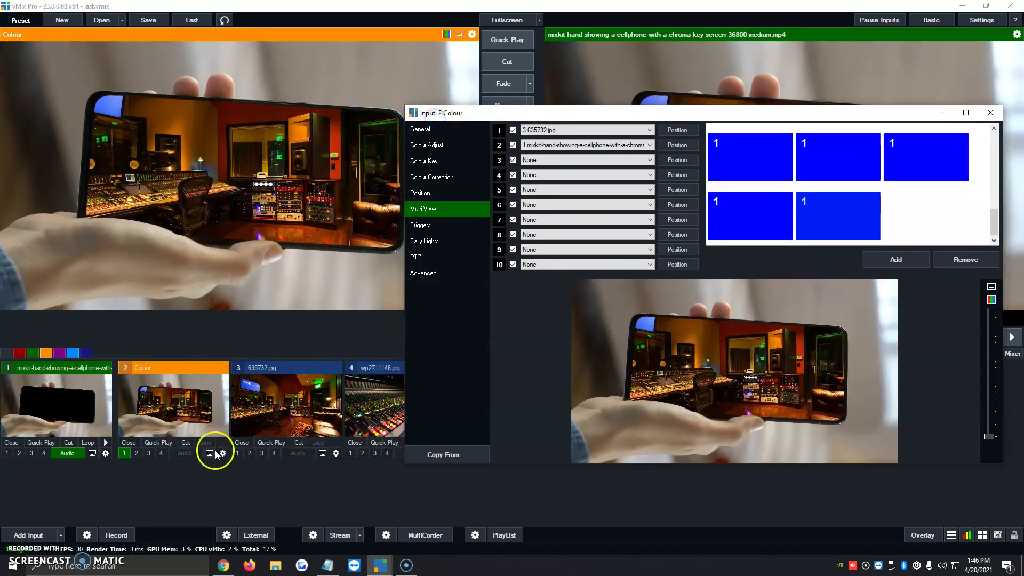
{"action": "left_click", "coordinate": [552, 131]}
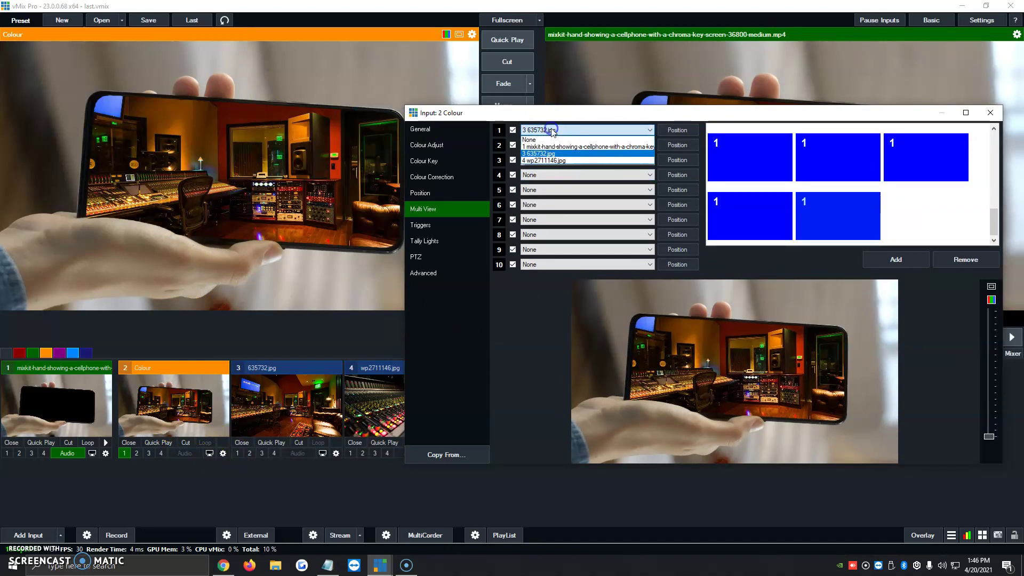
{"action": "left_click", "coordinate": [556, 161]}
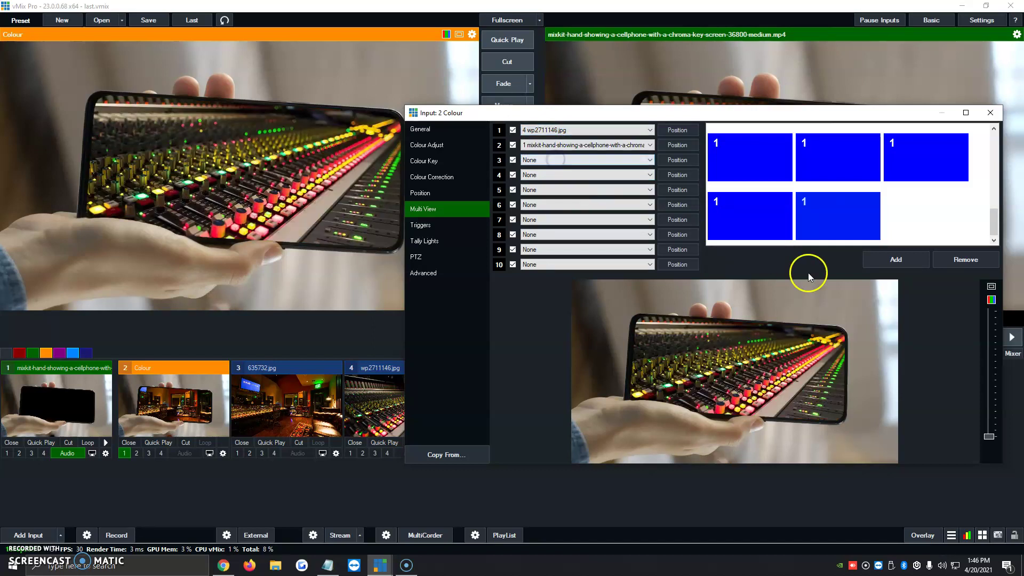
{"action": "left_click", "coordinate": [895, 259]}
{"action": "left_click", "coordinate": [990, 113]}
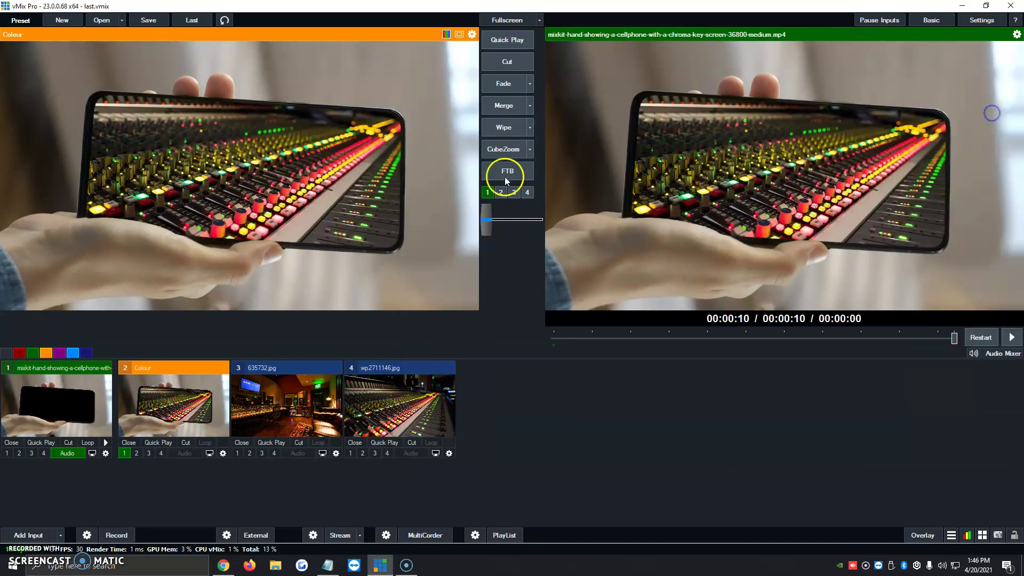
{"action": "left_click", "coordinate": [1010, 337]}
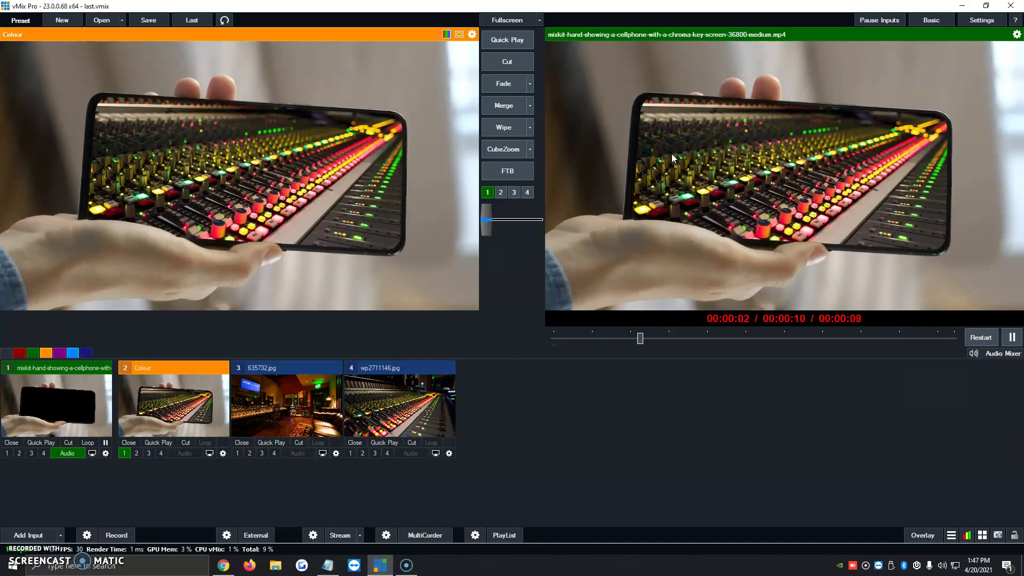
{"action": "left_click", "coordinate": [734, 154]}
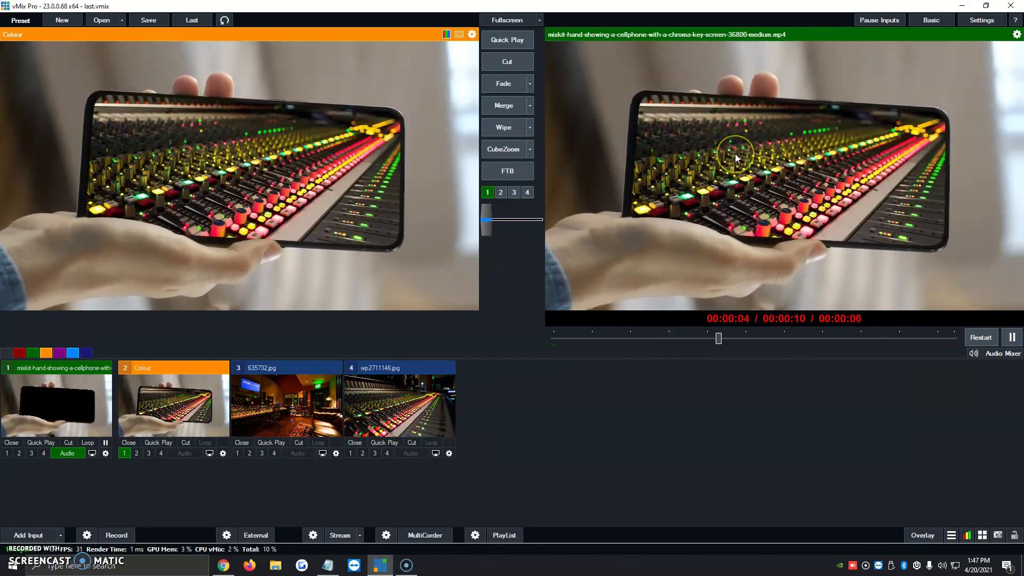